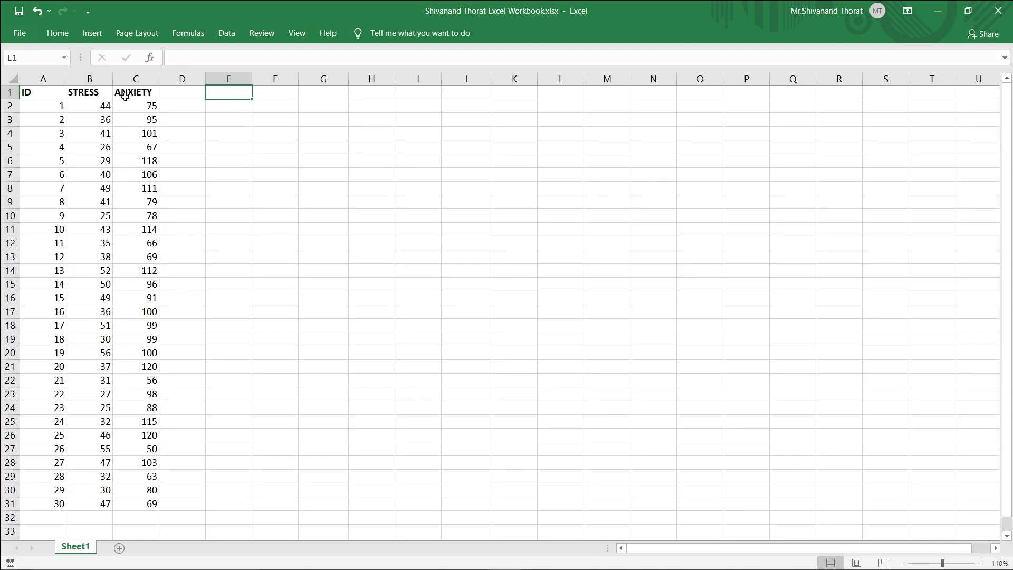
# - Select the STRESS and ANXIETY columns and the full data table, then deselect them
pyautogui.click(88, 79)
pyautogui.click(128, 78)
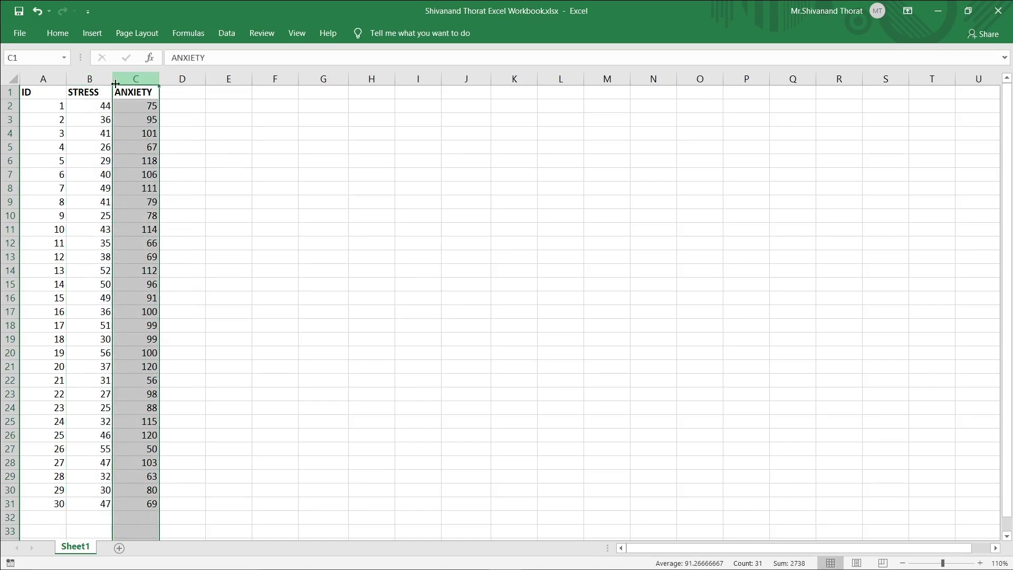
pyautogui.moveTo(49, 94); pyautogui.dragTo(139, 511)
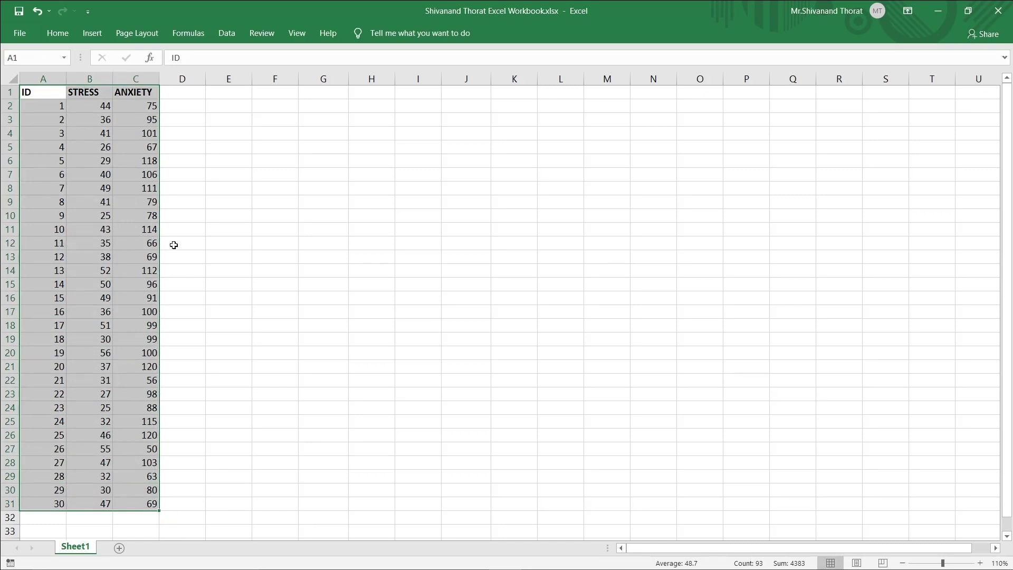
pyautogui.click(220, 93)
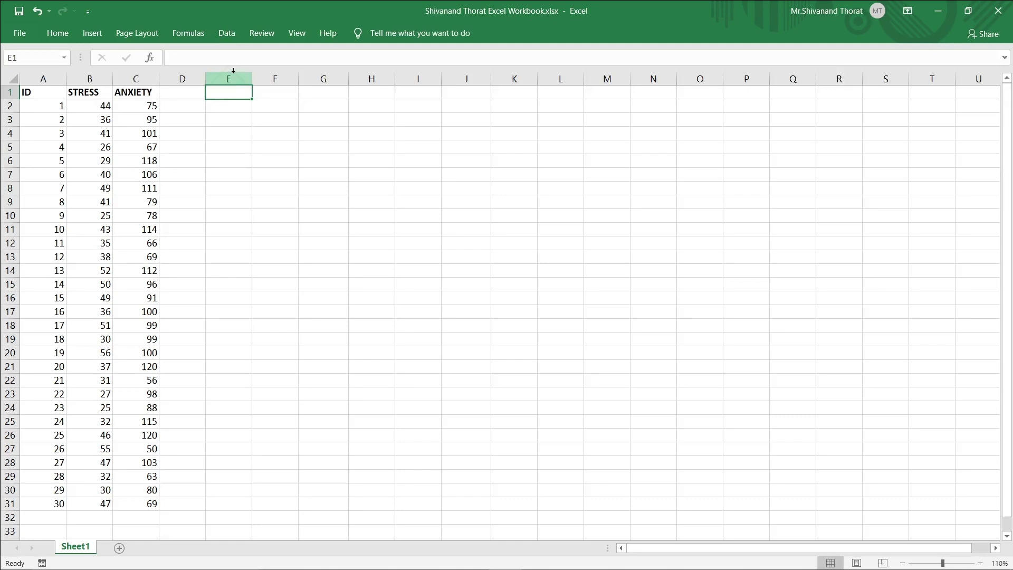
# - Launch Descriptive Statistics from the Data tab's Data Analysis tools
pyautogui.click(233, 36)
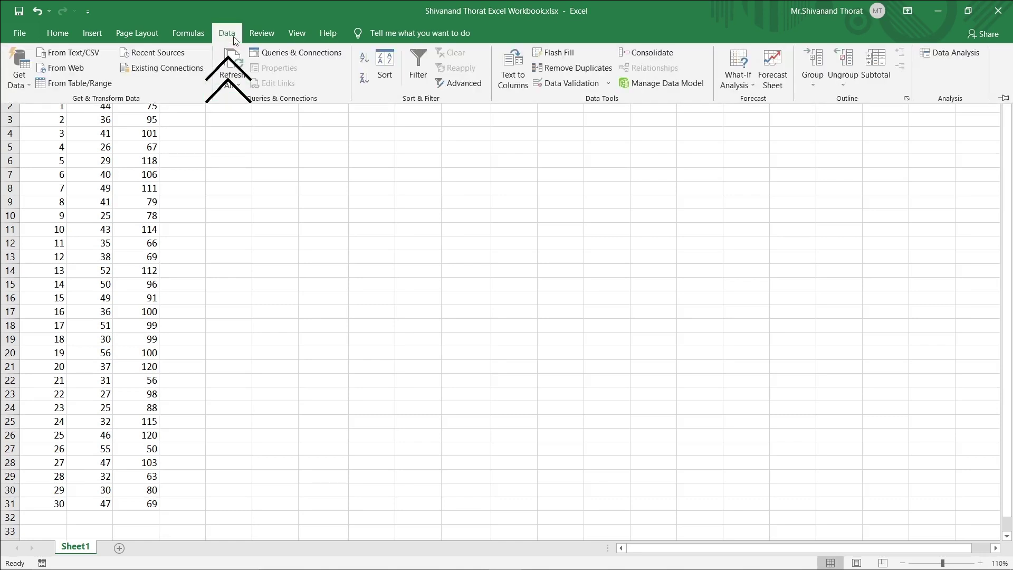
pyautogui.click(930, 52)
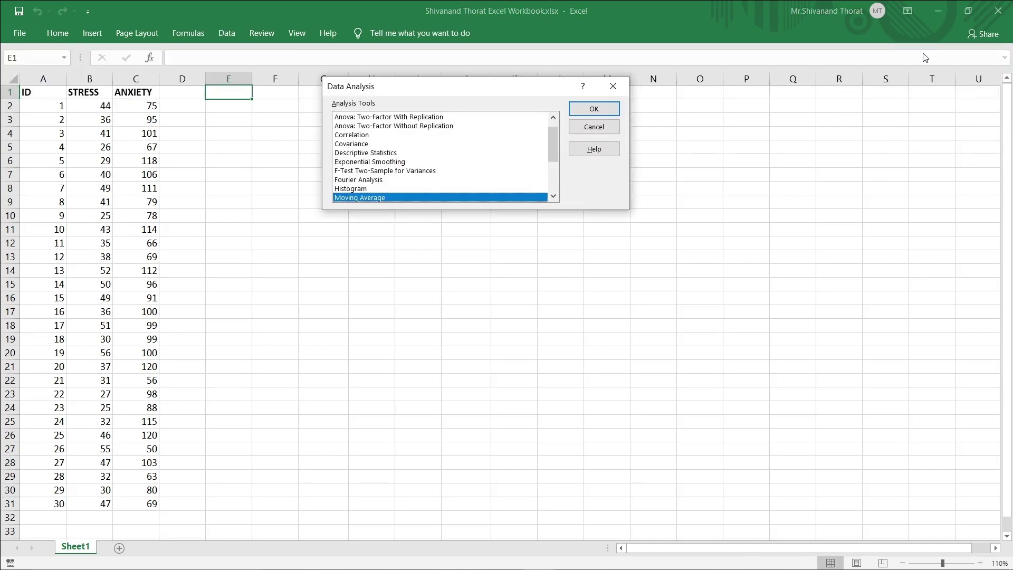
pyautogui.click(513, 153)
pyautogui.click(584, 105)
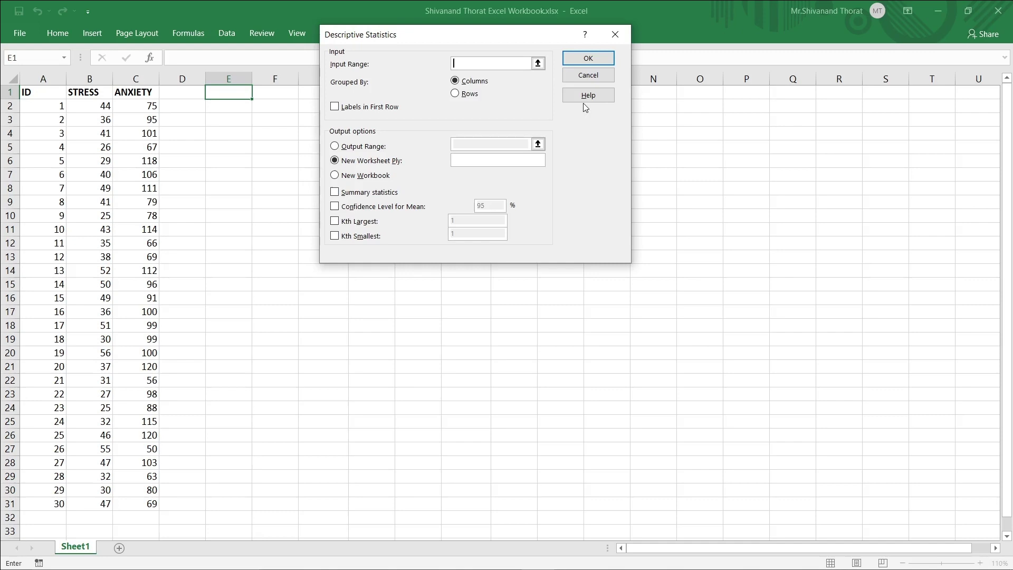
# - Keep grouping by columns, turn on Labels in first row, and begin the input range
pyautogui.moveTo(406, 38); pyautogui.dragTo(421, 114)
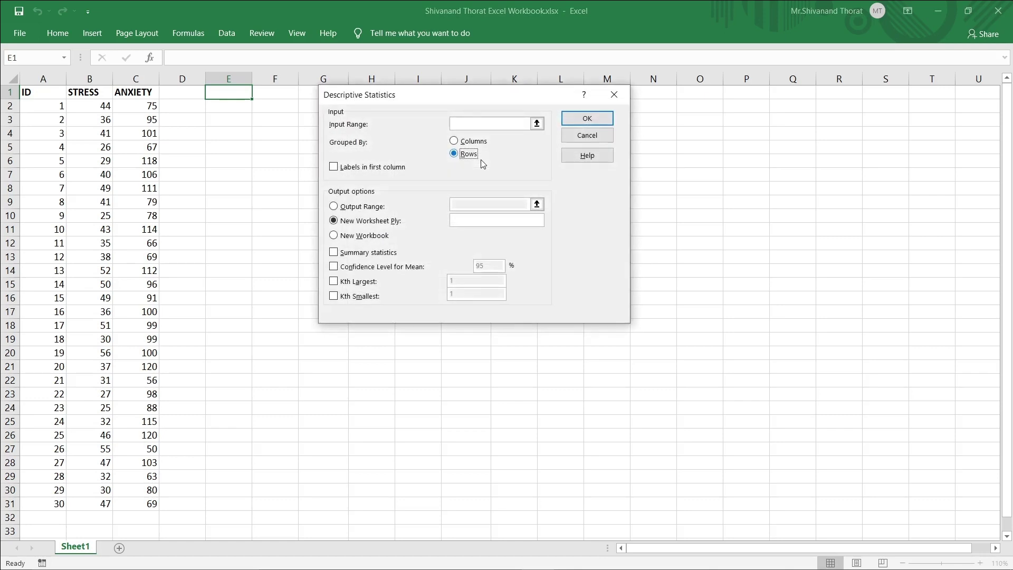
pyautogui.click(481, 143)
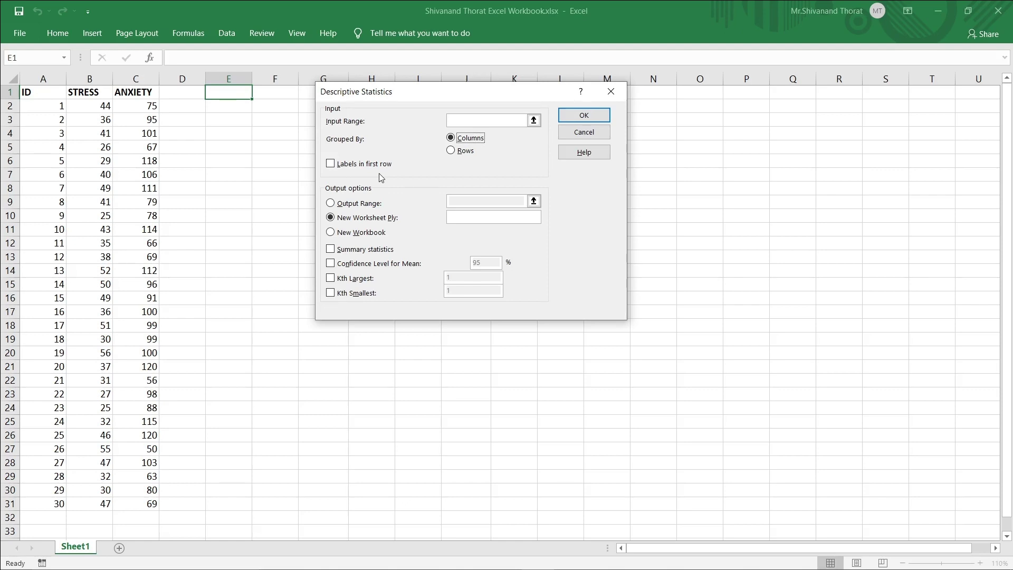
pyautogui.click(333, 164)
pyautogui.click(462, 119)
# - Set the input range to $B$1:$C$31 and send results to an output range
pyautogui.click(104, 93)
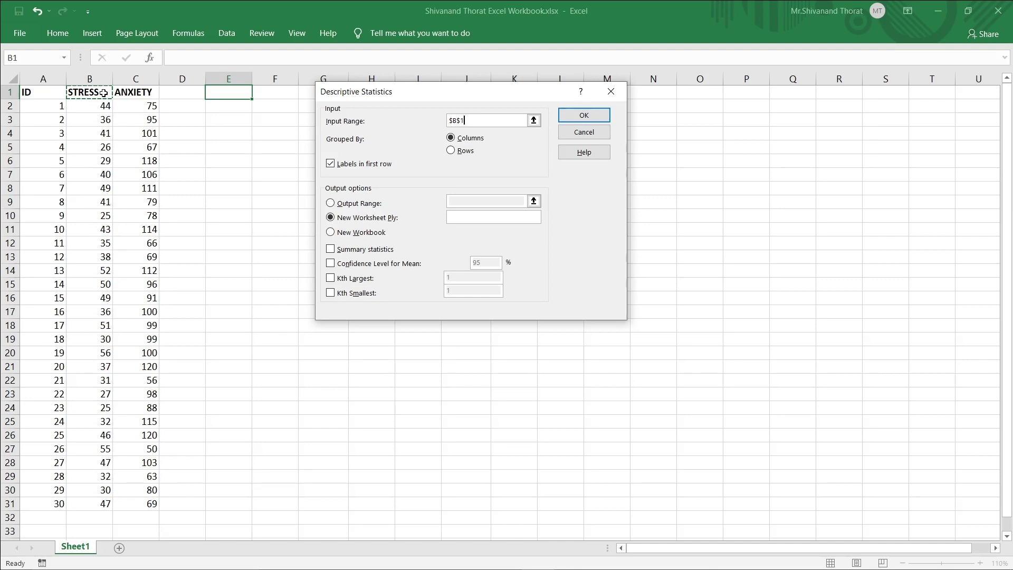
pyautogui.moveTo(104, 93); pyautogui.dragTo(136, 505)
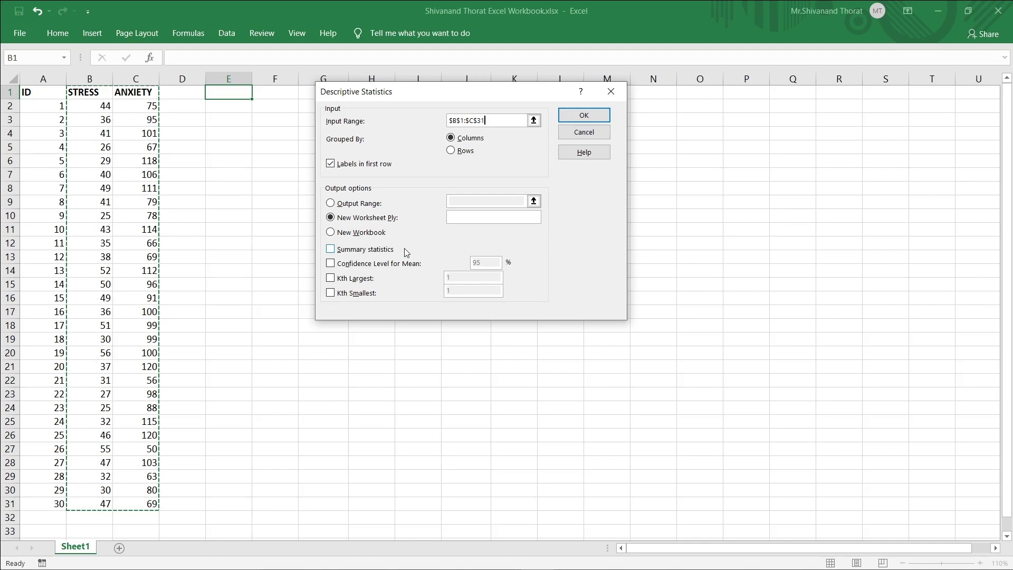
pyautogui.click(352, 203)
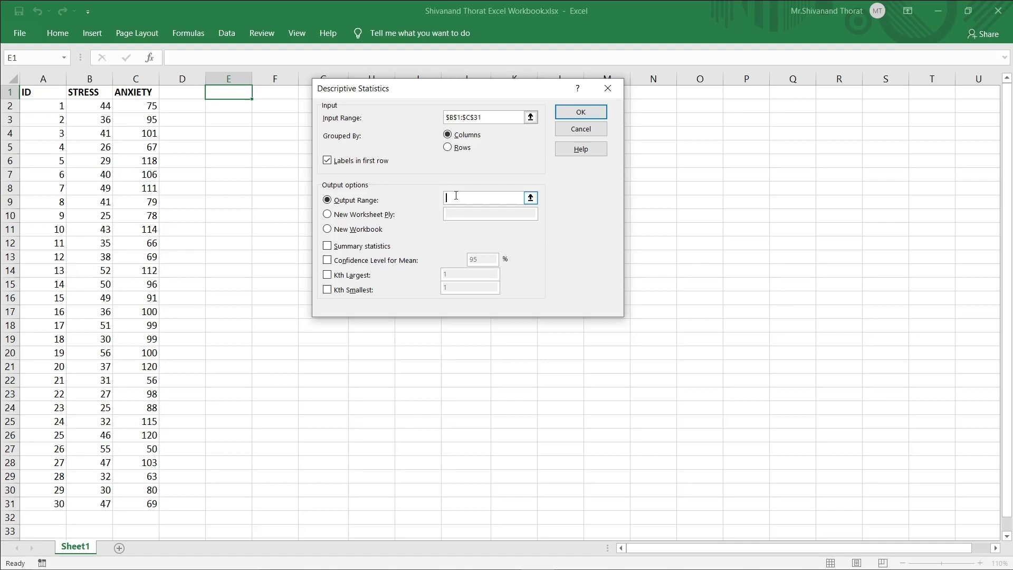
# - Output to F1 with summary statistics and a 95% confidence level for the mean
pyautogui.click(277, 95)
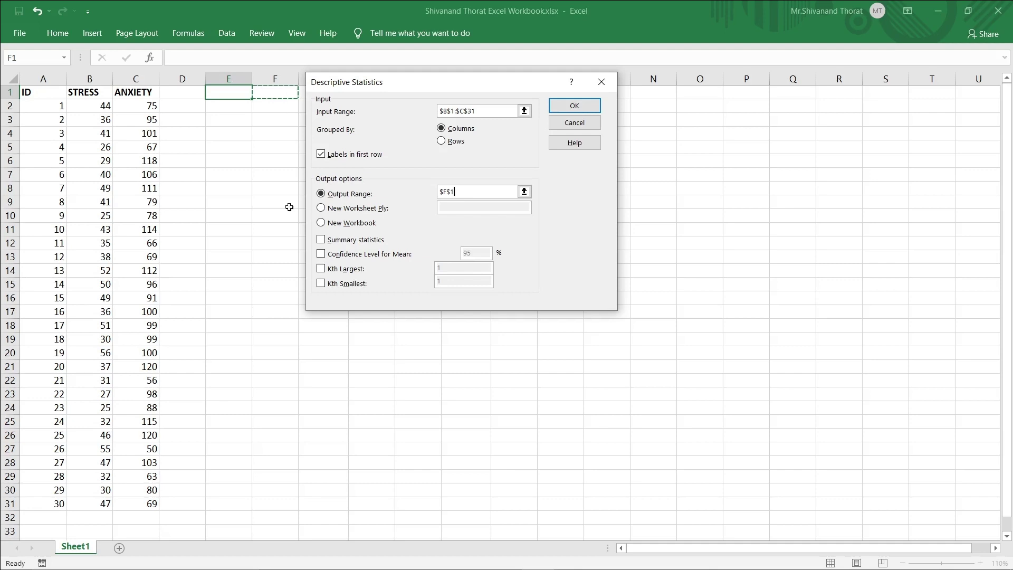
pyautogui.click(321, 240)
pyautogui.click(321, 255)
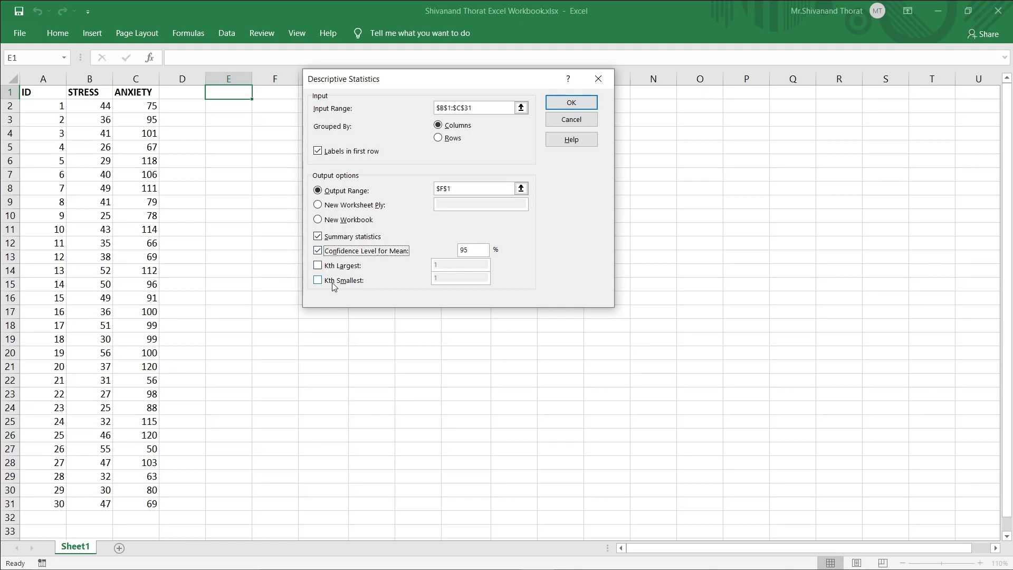
pyautogui.click(560, 103)
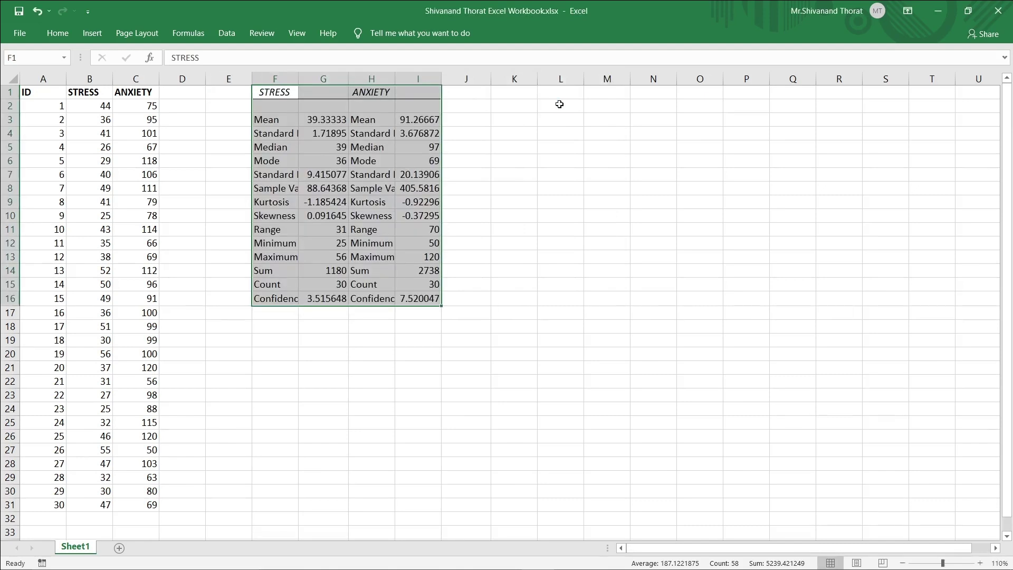
# - Widen columns F and H to fit the statistic names, then select column F
pyautogui.moveTo(298, 79); pyautogui.dragTo(397, 78)
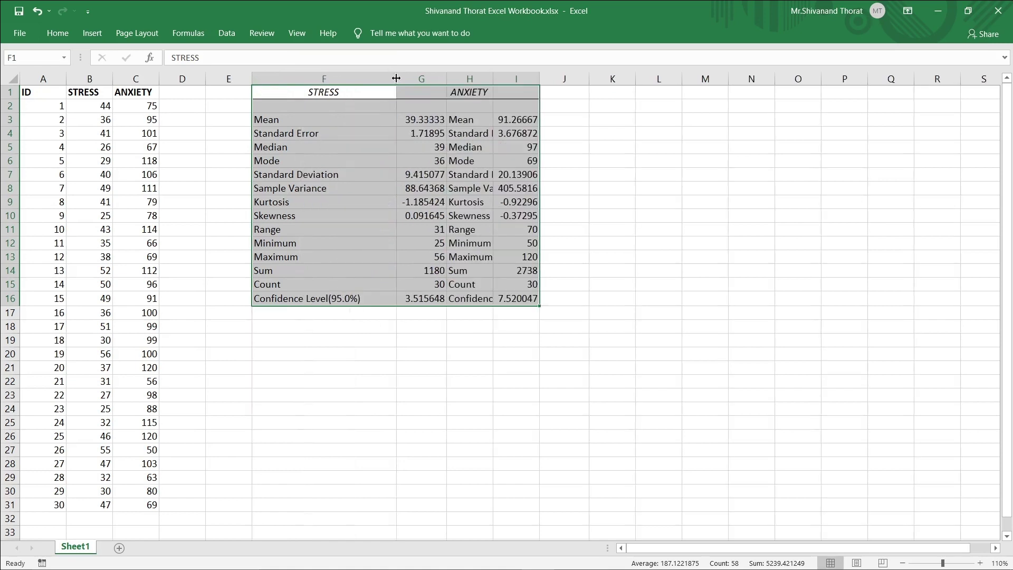
pyautogui.moveTo(494, 75); pyautogui.dragTo(589, 73)
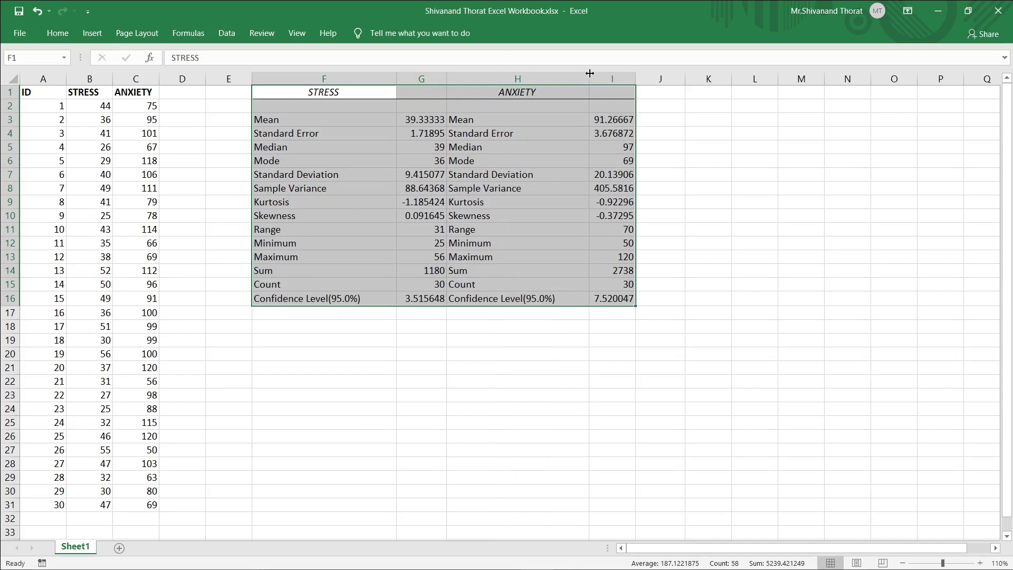
pyautogui.click(351, 77)
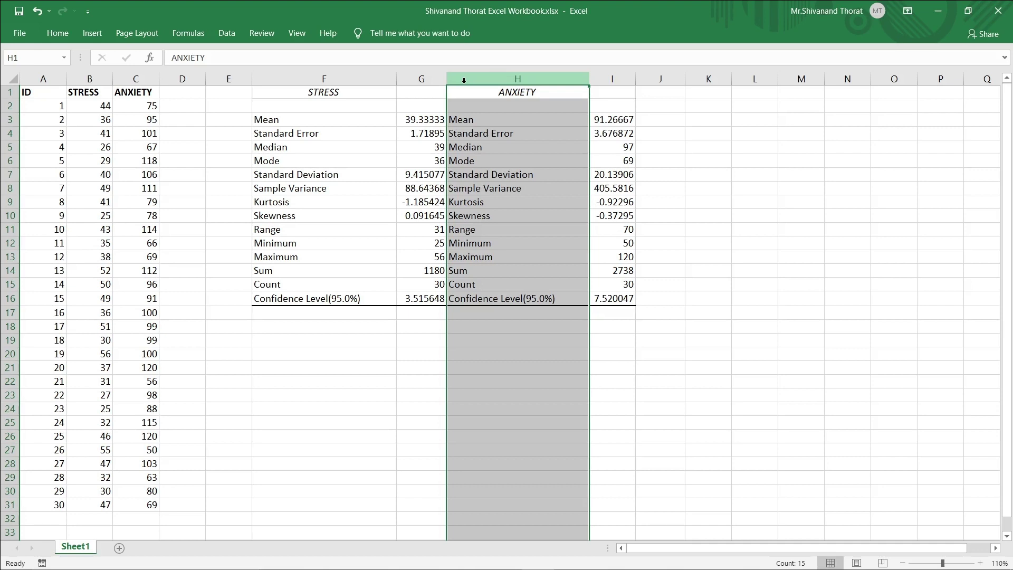
pyautogui.click(332, 120)
pyautogui.press('Down')
pyautogui.press('Down')
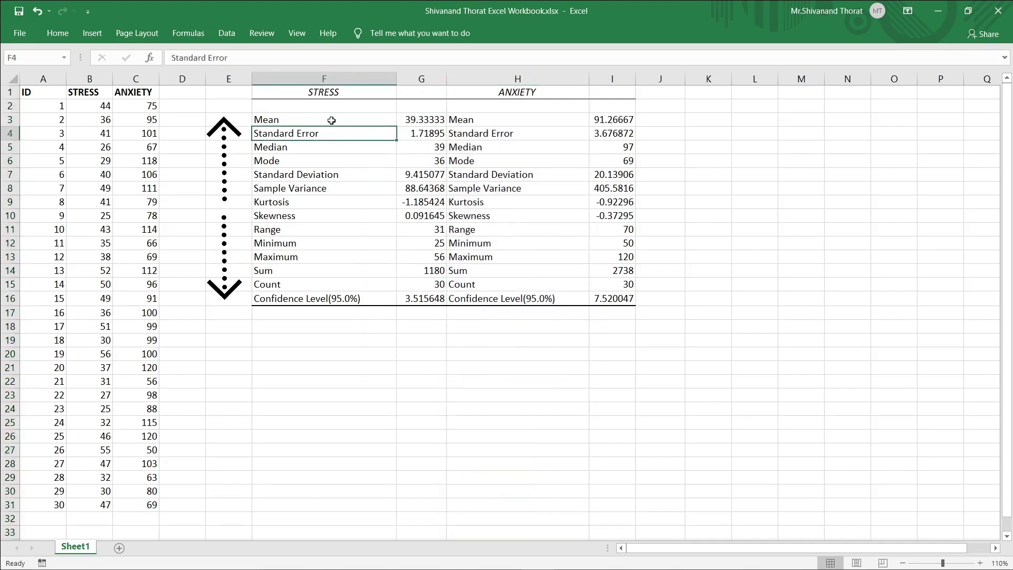
pyautogui.press('Down')
pyautogui.press('Down')
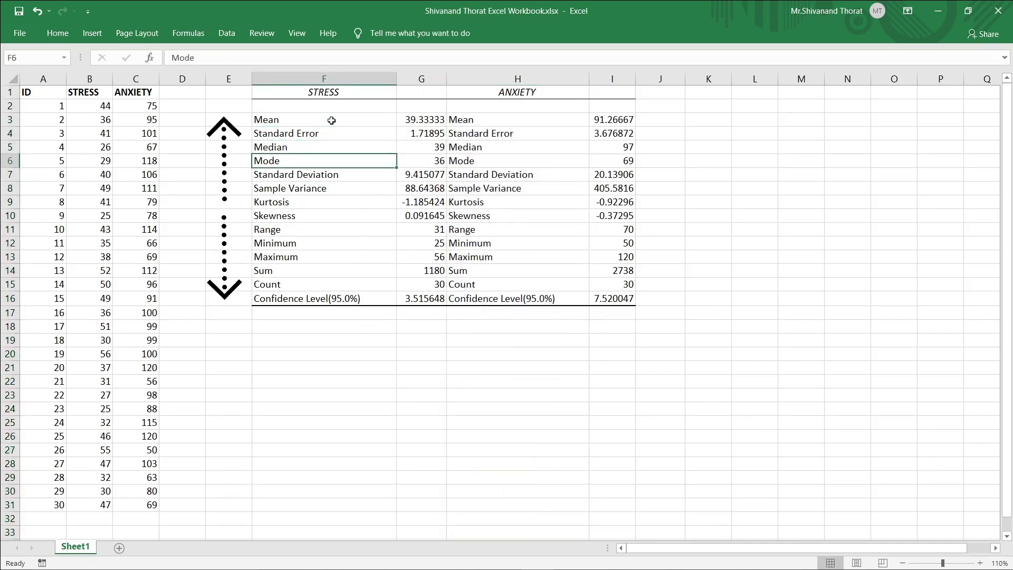
pyautogui.press('Down')
pyautogui.press('Down')
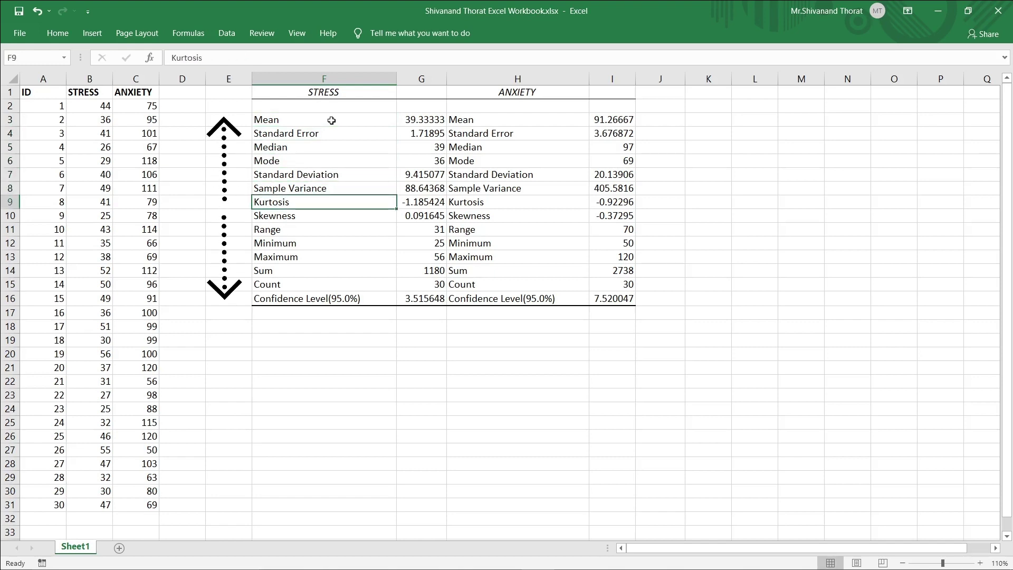
pyautogui.press('Down')
pyautogui.press('Down')
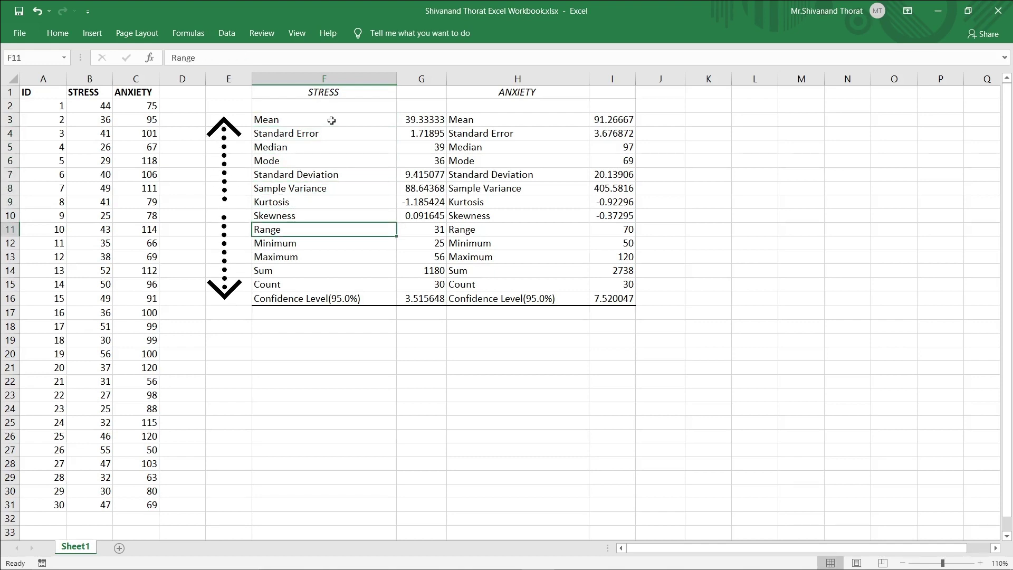
pyautogui.press('Down')
pyautogui.press('Down')
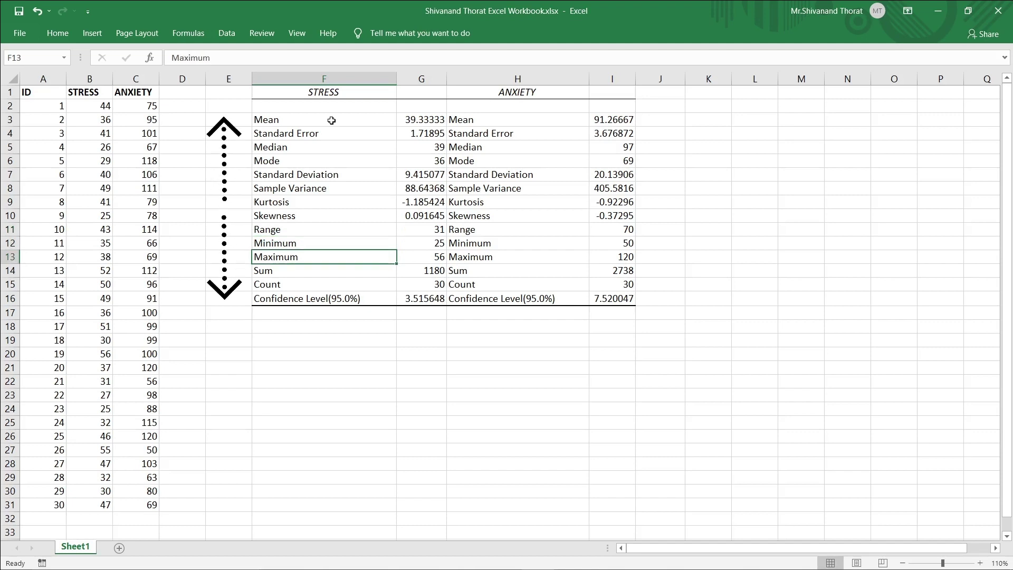
pyautogui.press('Down')
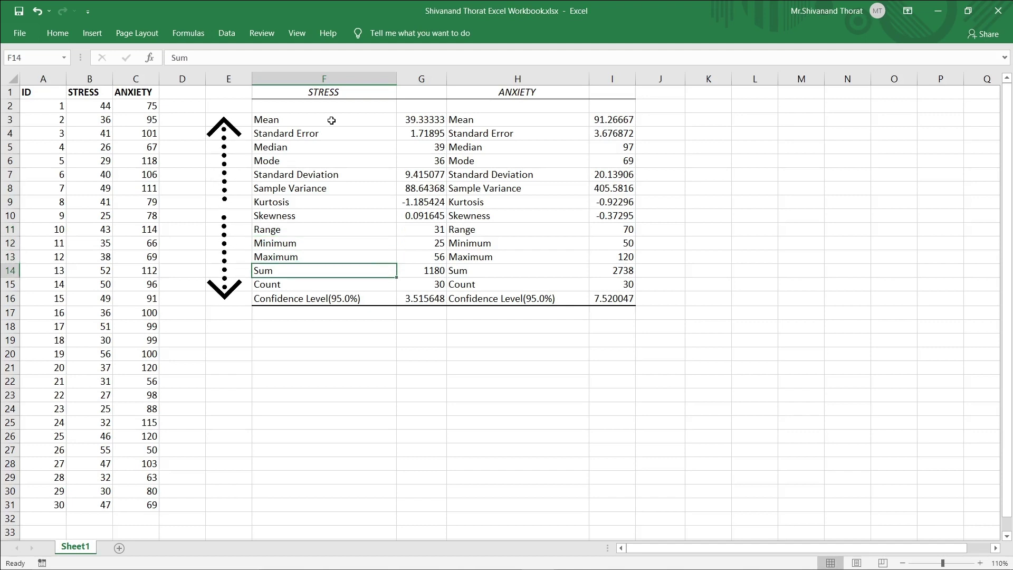
pyautogui.press('Down')
pyautogui.press('Down')
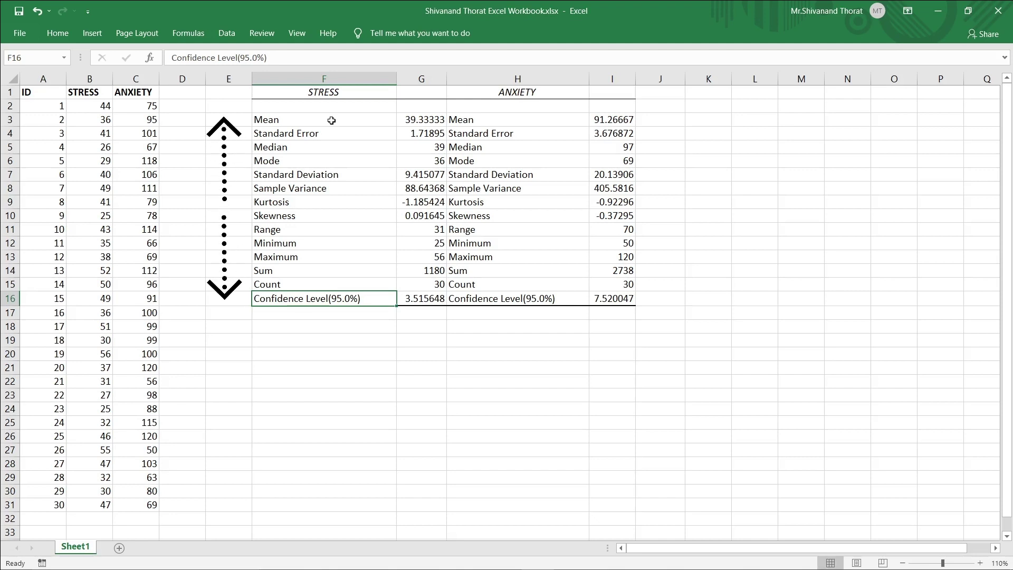
pyautogui.click(336, 118)
pyautogui.moveTo(335, 119); pyautogui.dragTo(337, 299)
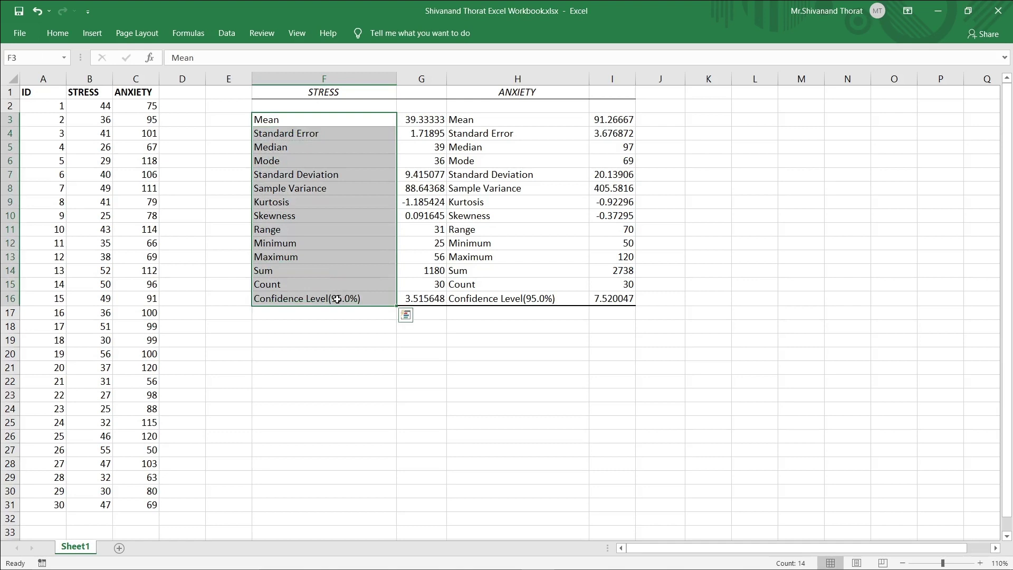